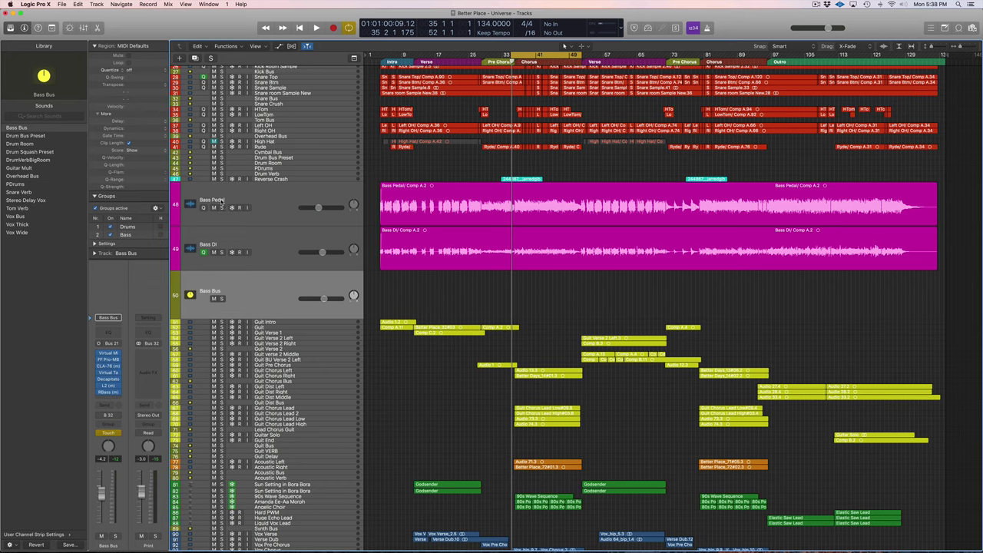
# Select the Bass Pedal and Bass DI tracks and show all Bass Bus plug-in windows together
pyautogui.click(221, 200)
pyautogui.click(250, 240)
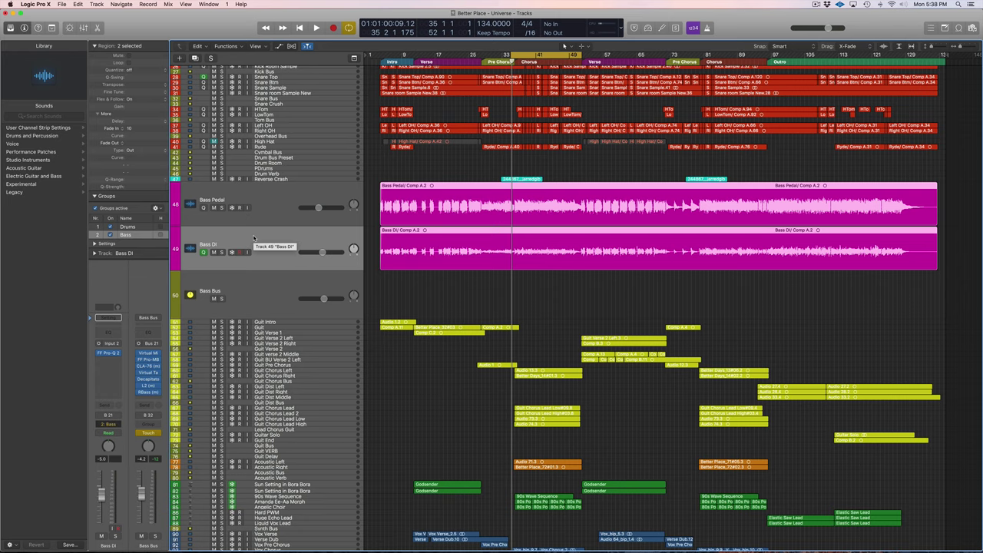
pyautogui.press('v')
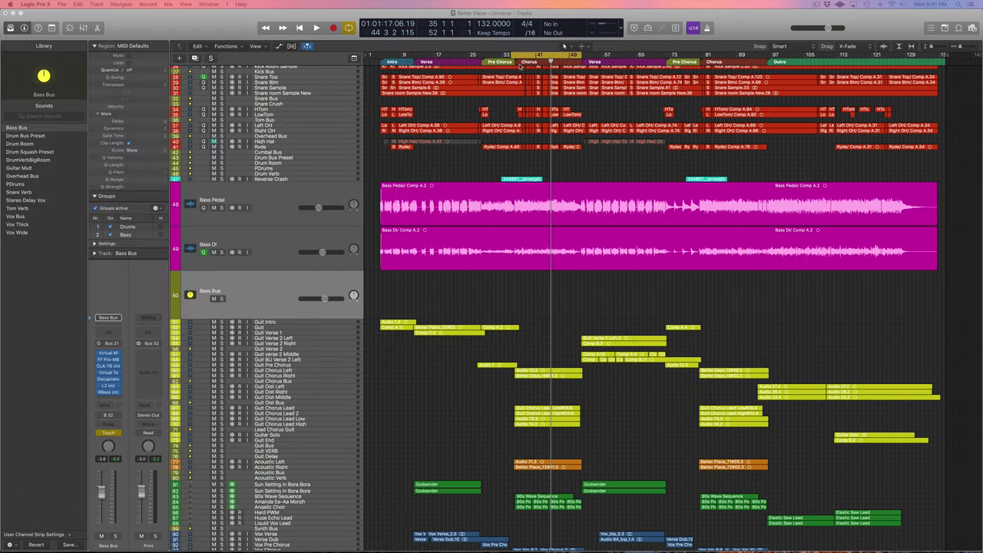
# Move the playhead a little to the left in the ruler
pyautogui.moveTo(520, 66); pyautogui.dragTo(506, 67)
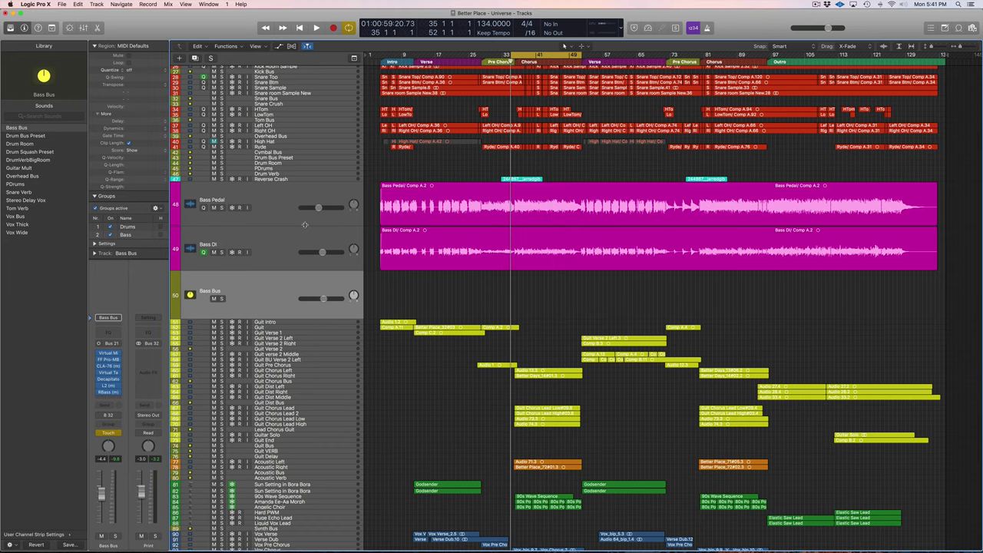
# Play the song, soloing and unsoloing the Bass Bus twice to compare, then stop
pyautogui.press('space')
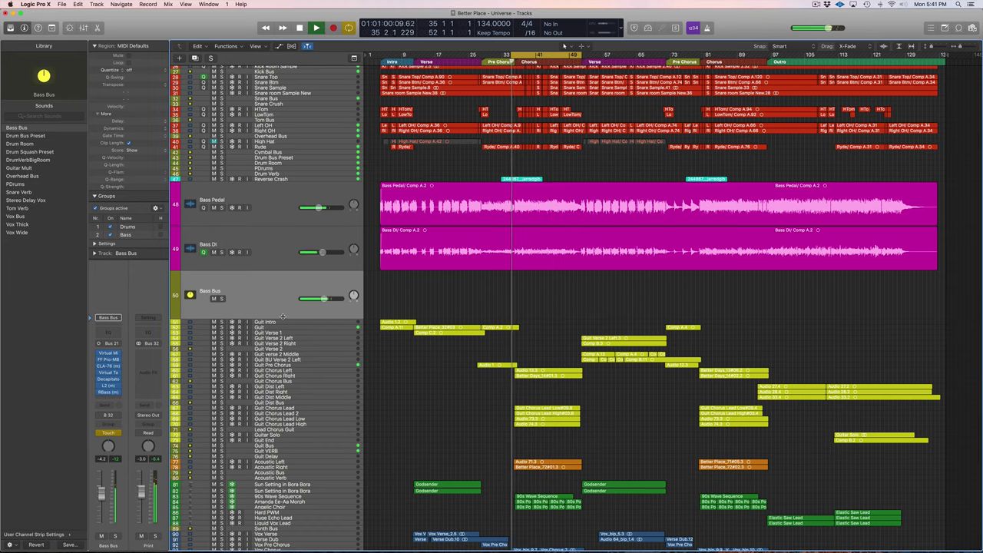
pyautogui.click(222, 299)
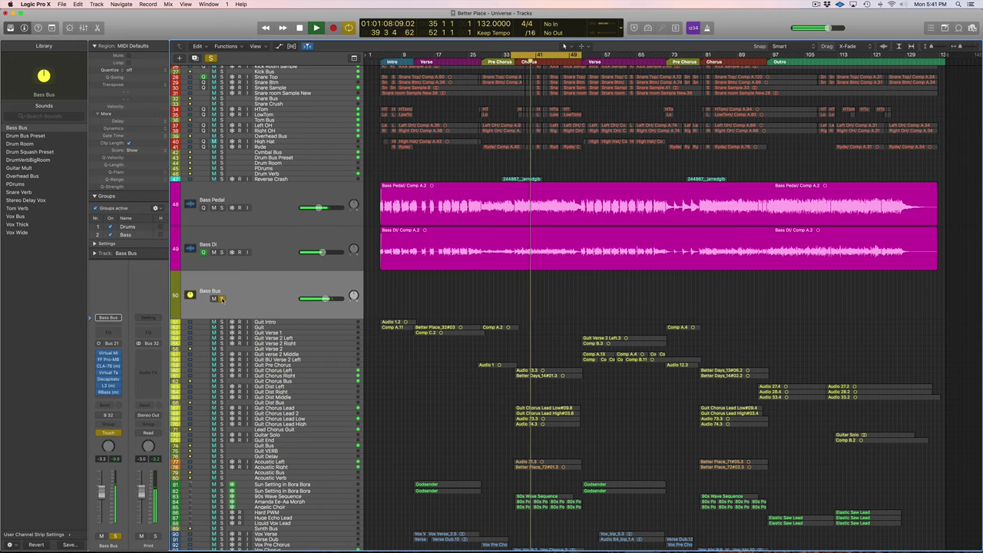
pyautogui.click(221, 298)
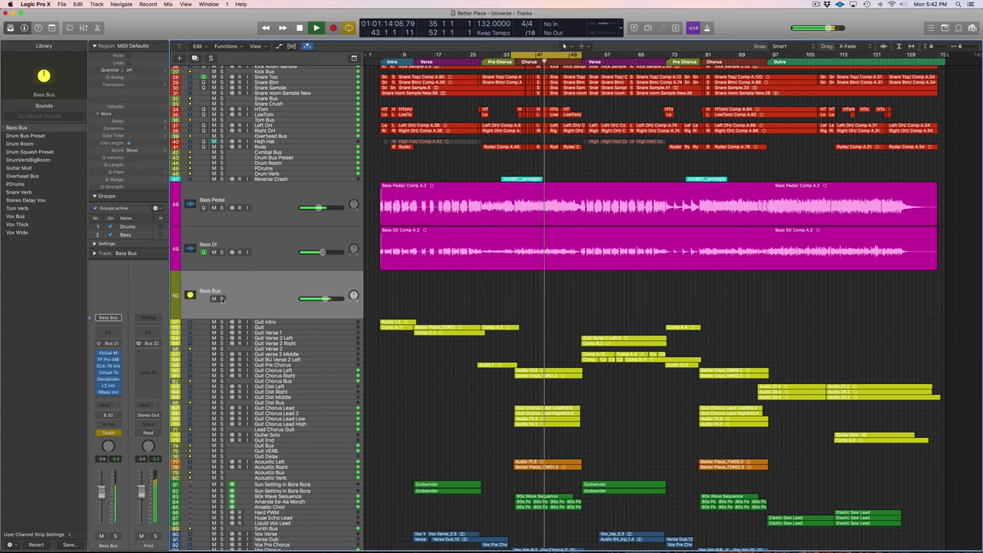
pyautogui.click(221, 298)
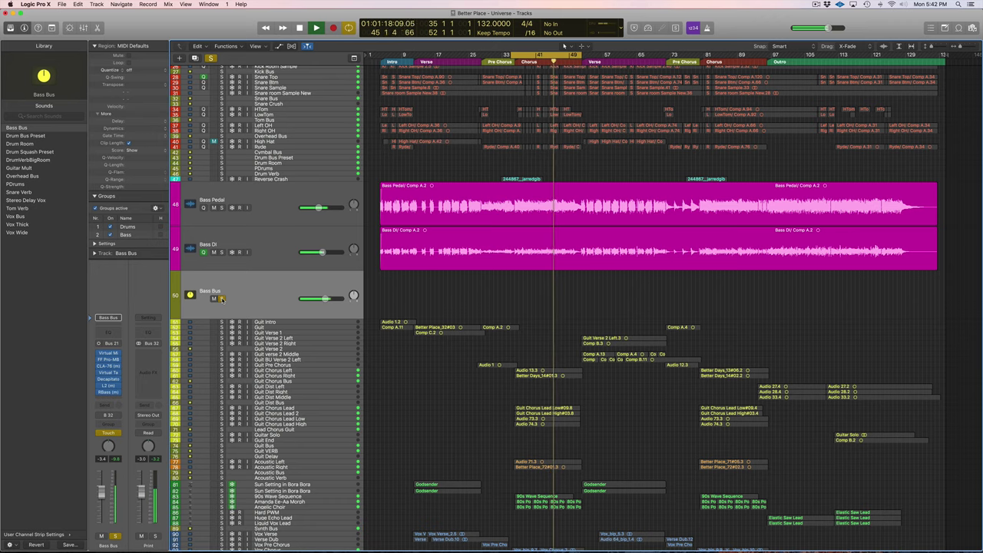
pyautogui.click(221, 299)
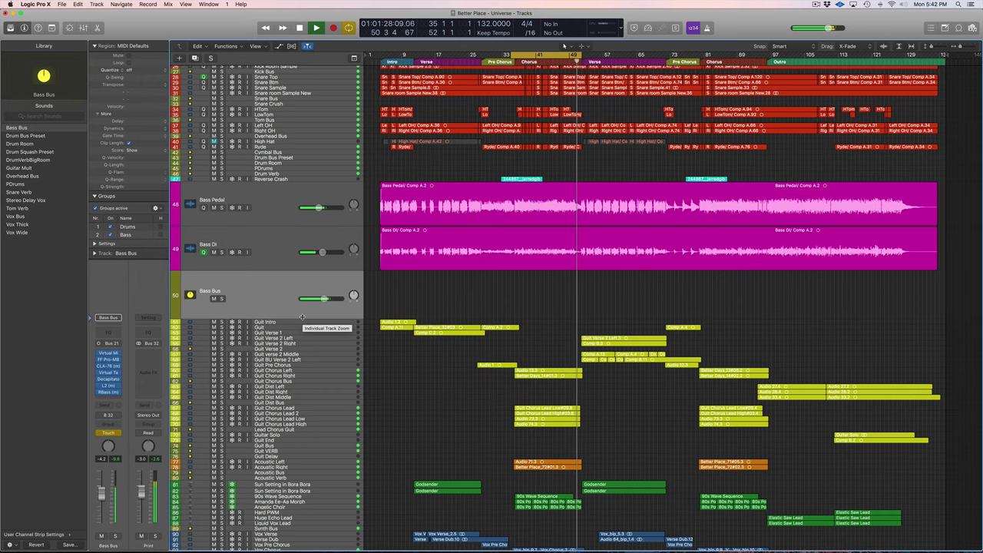
pyautogui.press('space')
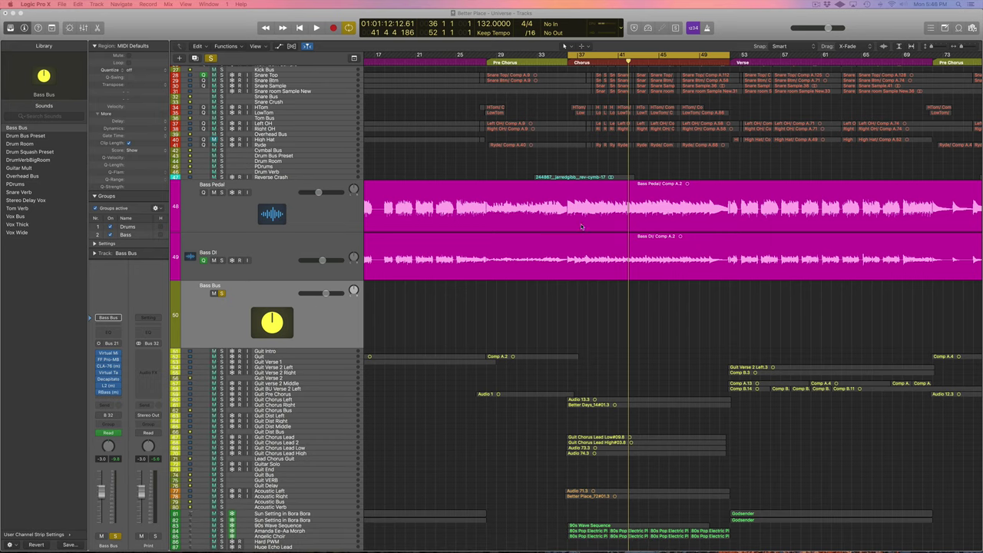
# Move the playhead back to the Chorus marker at bar 37
pyautogui.click(569, 64)
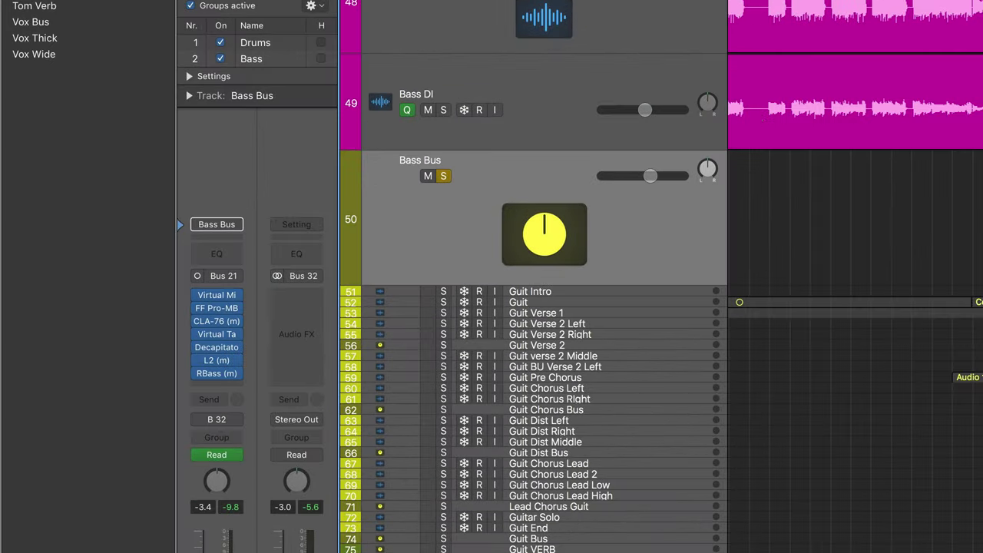
# Play from the Chorus, bypassing the top four Bass Bus inserts and then re-enabling them
pyautogui.press('space')
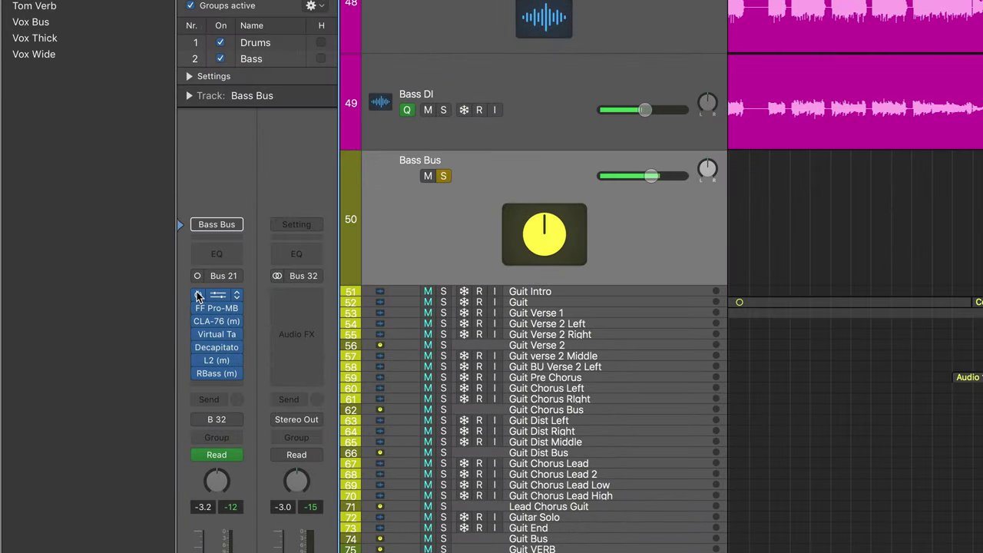
pyautogui.moveTo(198, 295); pyautogui.dragTo(199, 373)
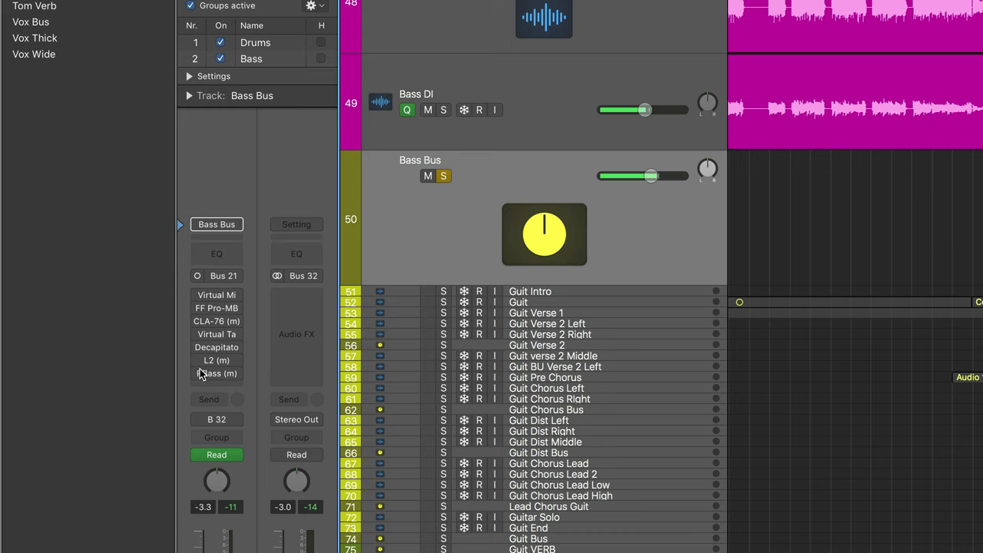
pyautogui.moveTo(199, 373); pyautogui.dragTo(196, 296)
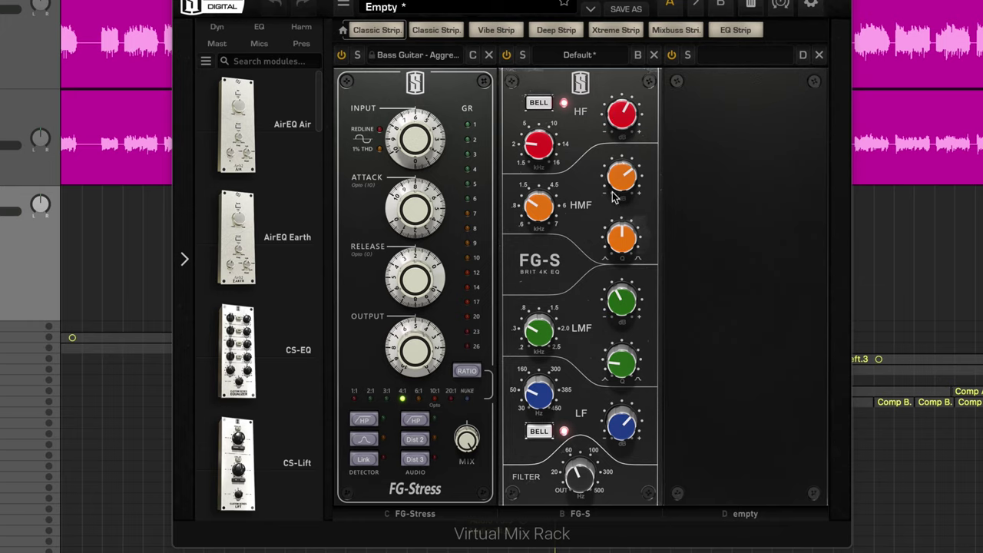
# Raise the FG-S low-frequency gain in the Virtual Mix Rack
pyautogui.moveTo(626, 419)
pyautogui.mouseDown()
pyautogui.moveTo(614, 411)
pyautogui.moveTo(639, 400)
pyautogui.moveTo(627, 419)
pyautogui.moveTo(638, 428)
pyautogui.moveTo(619, 430)
pyautogui.moveTo(620, 421)
pyautogui.mouseUp()
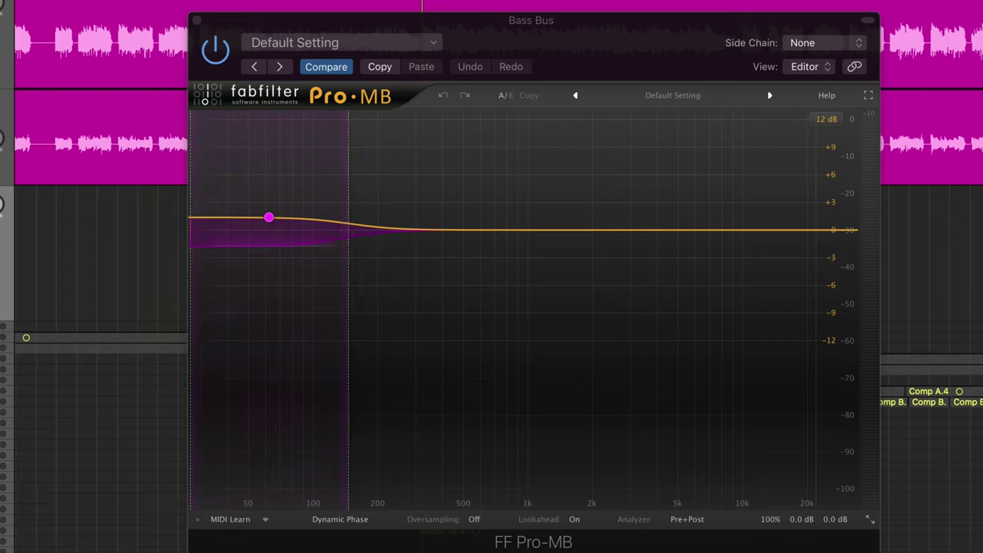
# Play the song while soloing then unsoloing Pro-MB Band 1, then stop playback
pyautogui.press('space')
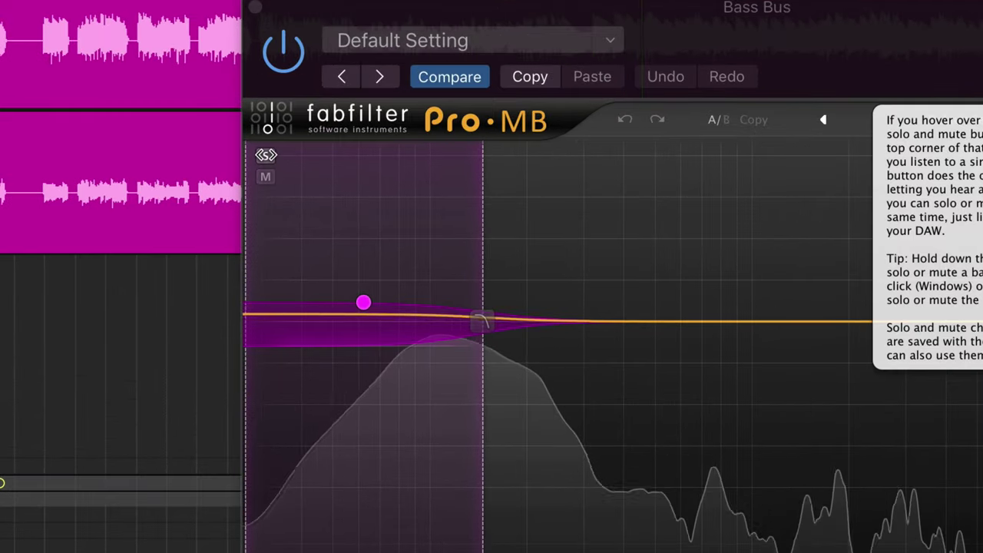
pyautogui.click(204, 121)
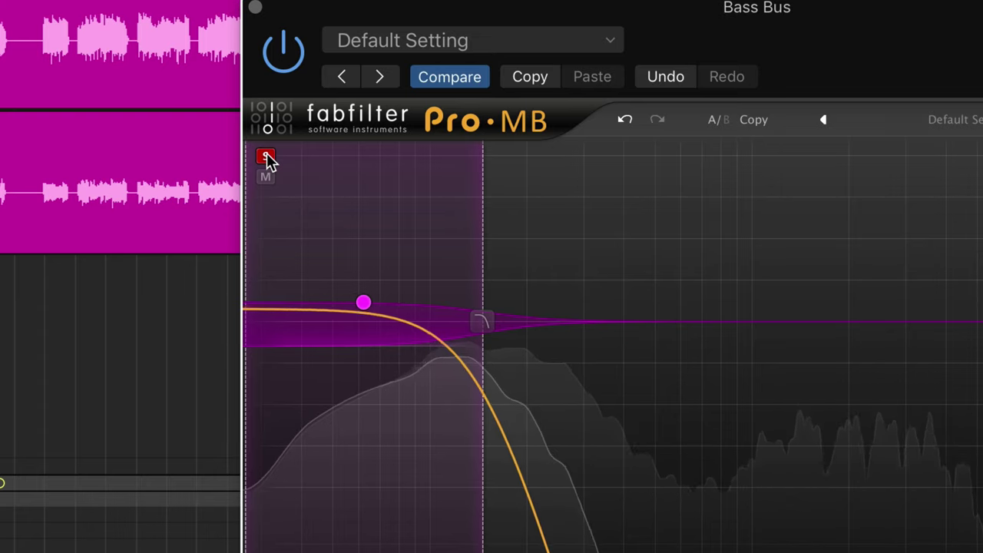
pyautogui.click(265, 158)
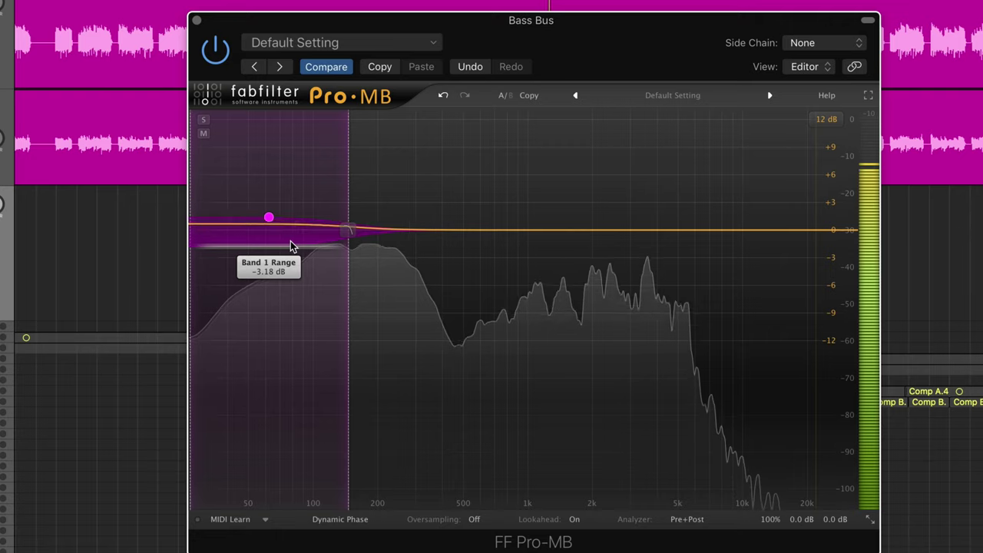
pyautogui.press('space')
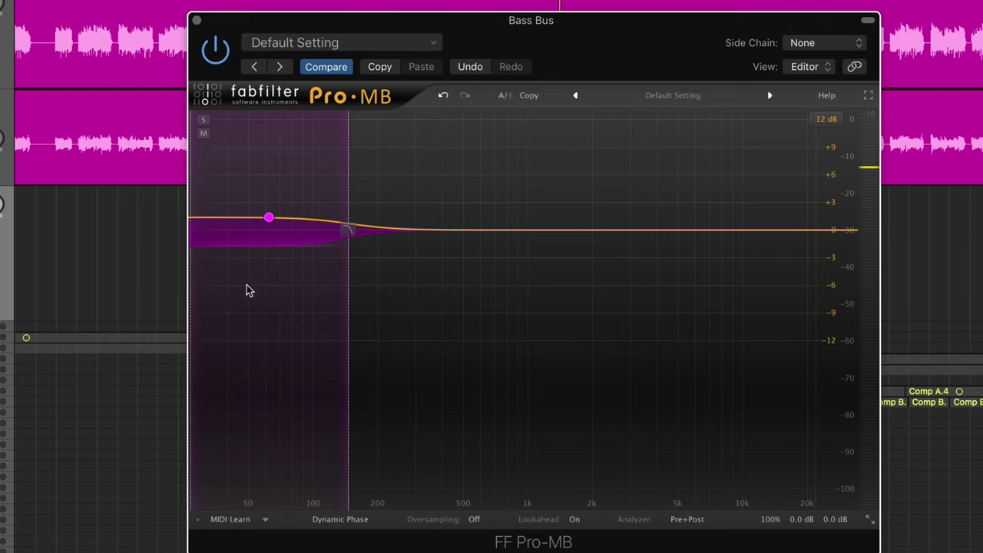
pyautogui.moveTo(272, 221)
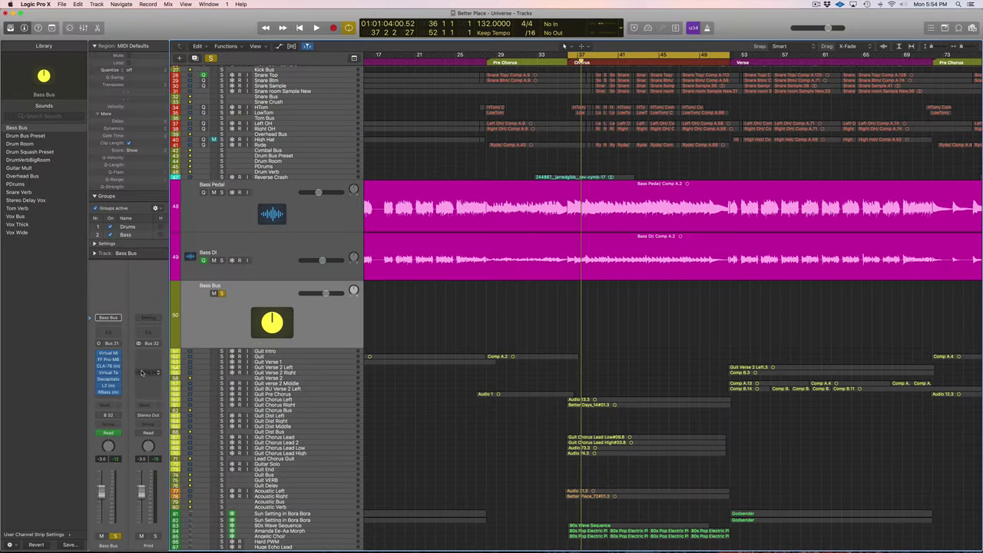
# Open the Bass Bus CLA-76, turn its Release up slightly, and play to hear it
pyautogui.moveTo(117, 366)
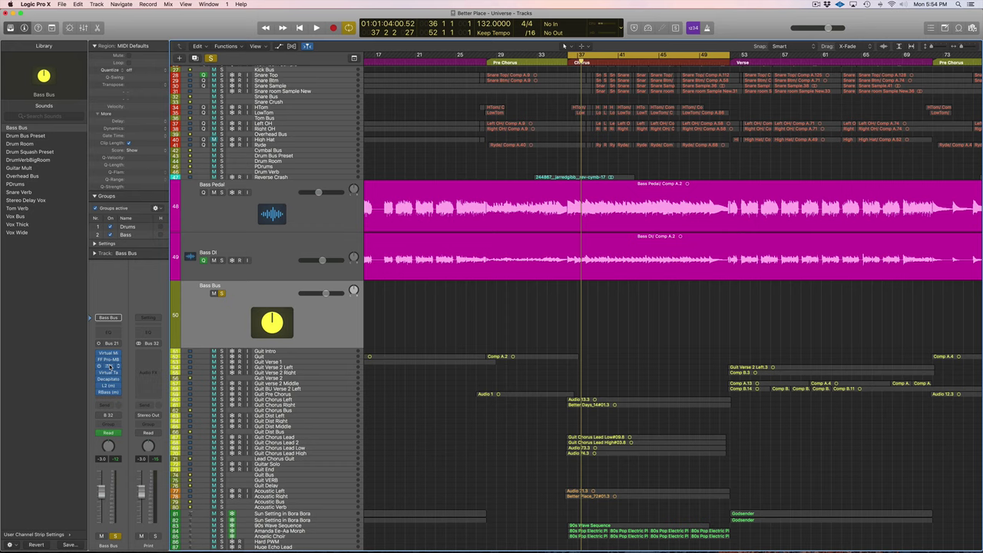
pyautogui.click(108, 366)
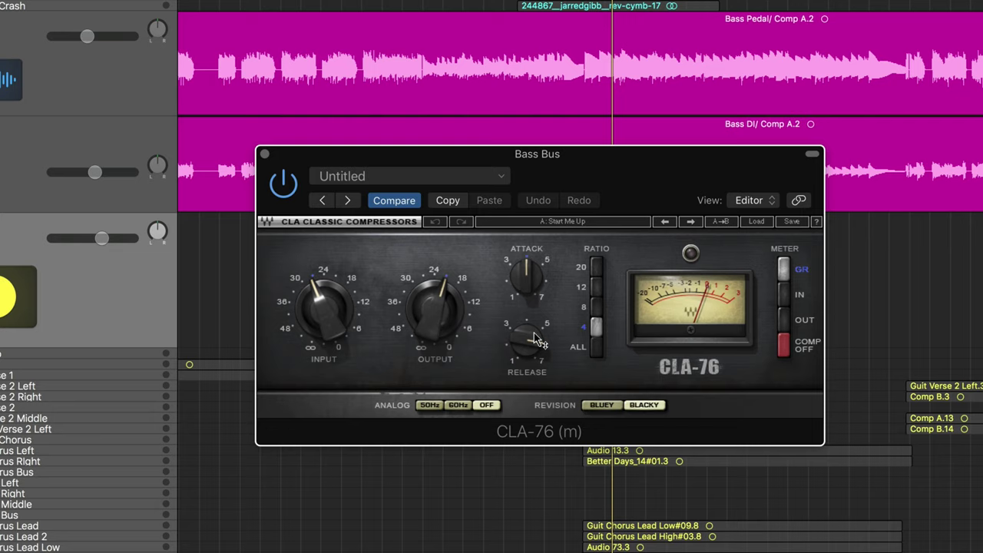
pyautogui.moveTo(527, 340); pyautogui.dragTo(554, 359)
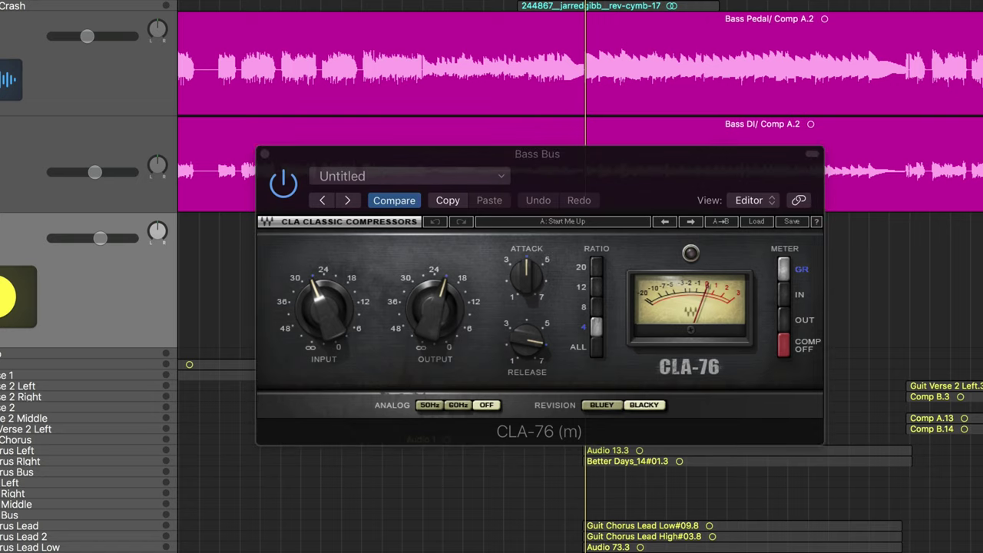
pyautogui.press('space')
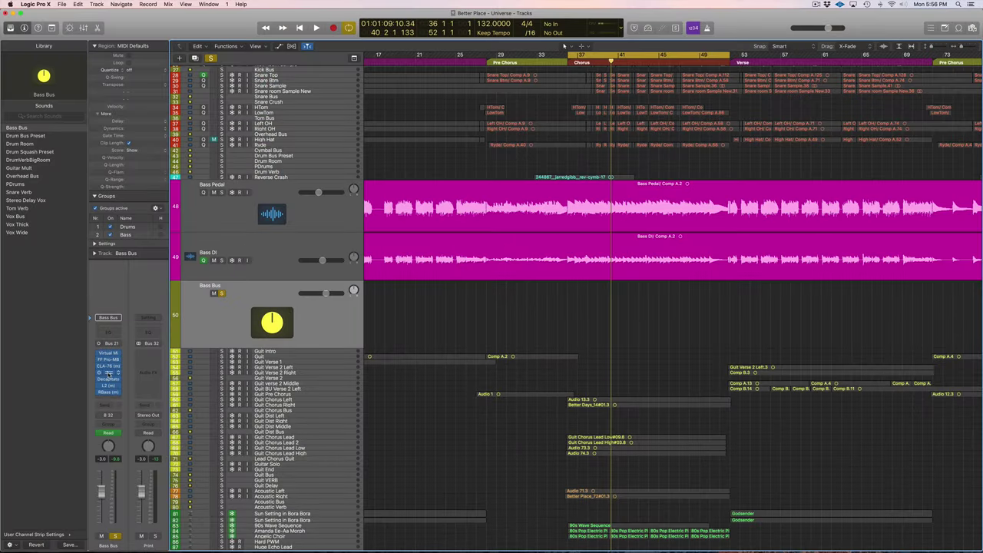
# Open the Virtual Tape Machines and Decapitator windows, placing them centre and right
pyautogui.click(108, 373)
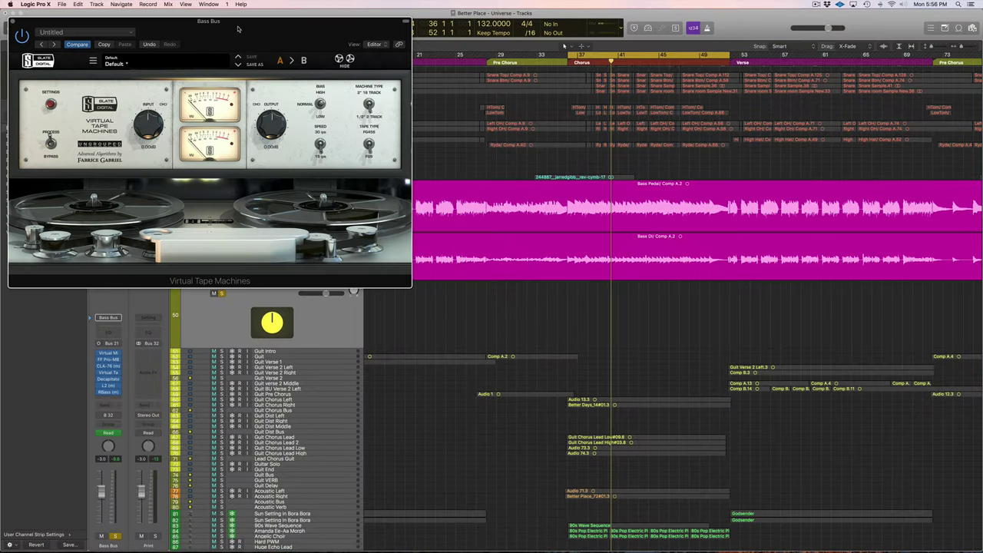
pyautogui.moveTo(233, 26); pyautogui.dragTo(373, 160)
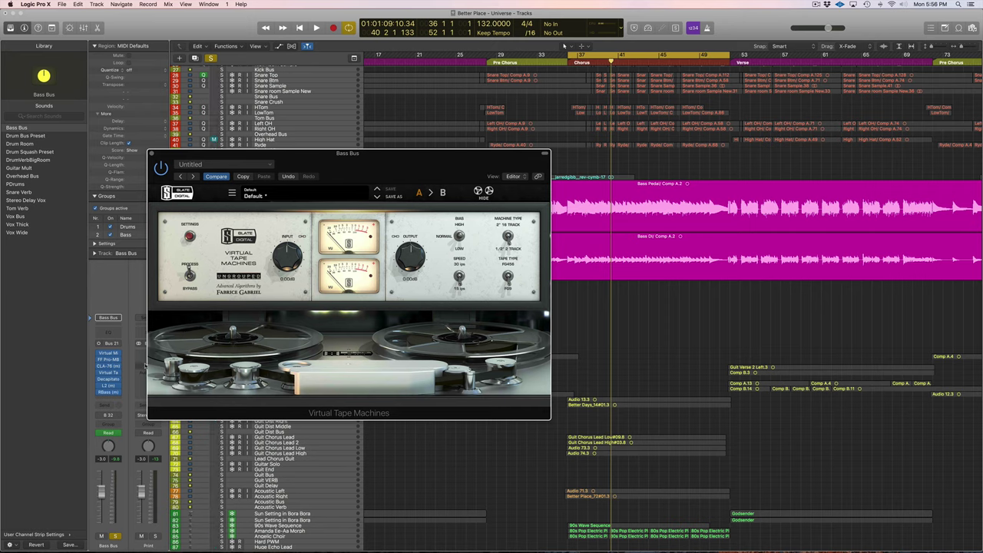
pyautogui.click(113, 379)
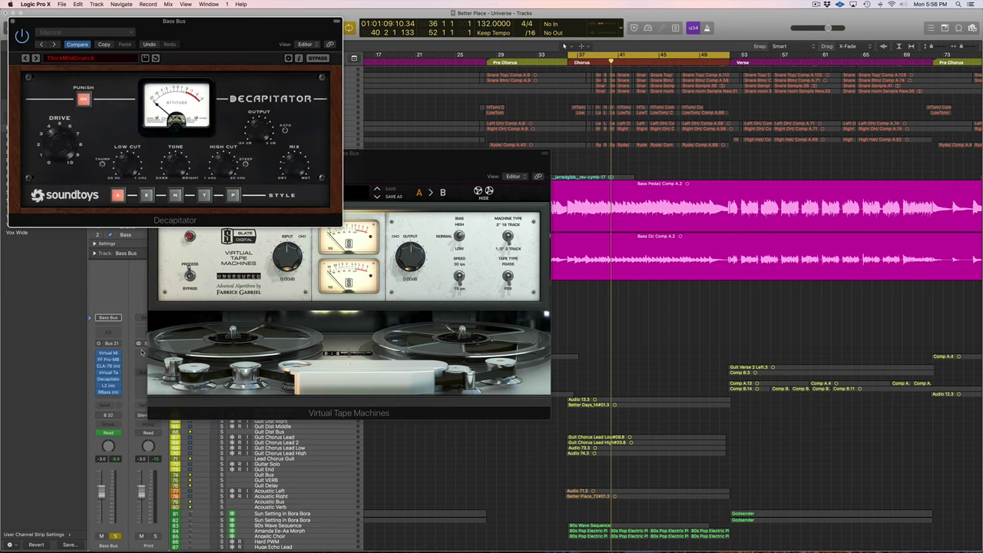
pyautogui.moveTo(175, 21); pyautogui.dragTo(740, 192)
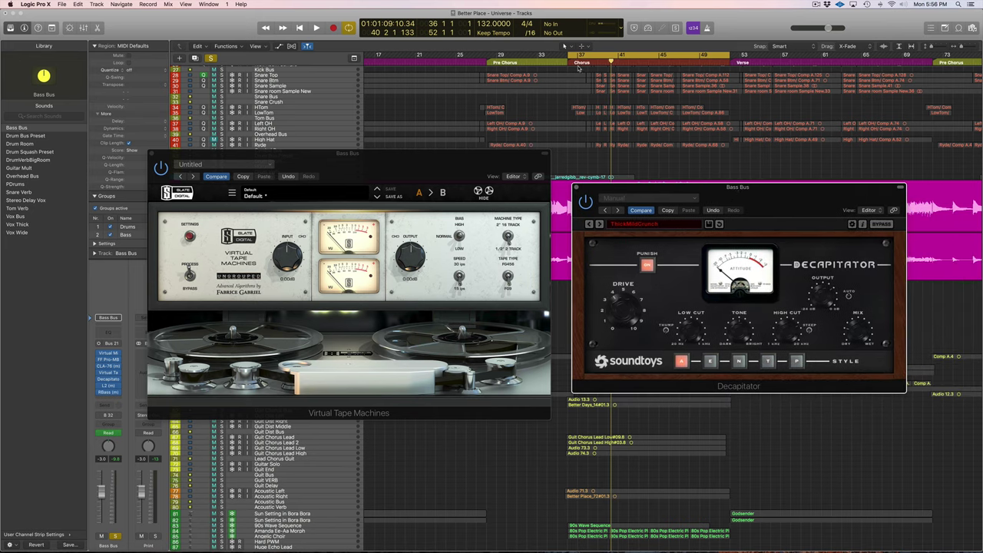
# Play from the Chorus start to audition the tape and Decapitator, then stop
pyautogui.moveTo(577, 66); pyautogui.dragTo(568, 70)
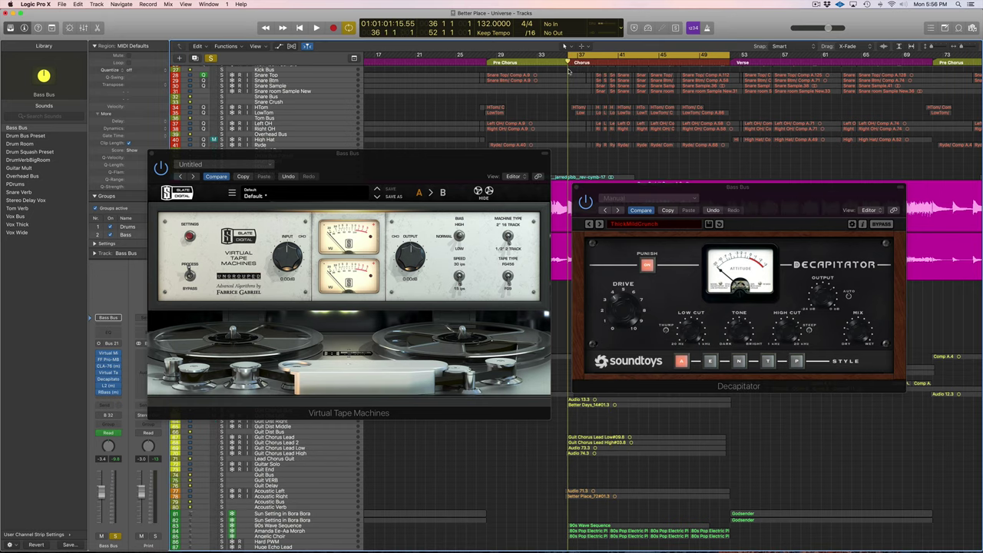
pyautogui.press('space')
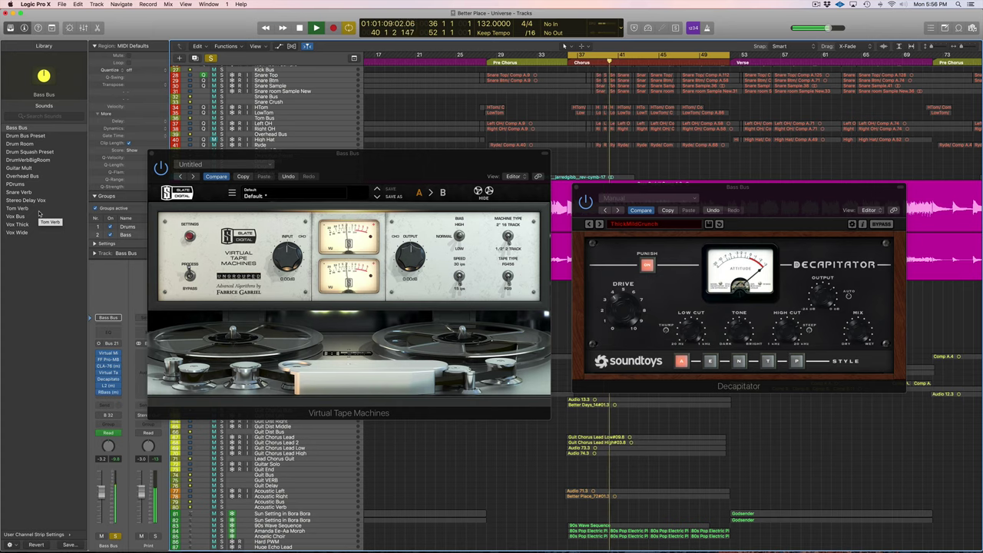
pyautogui.press('space')
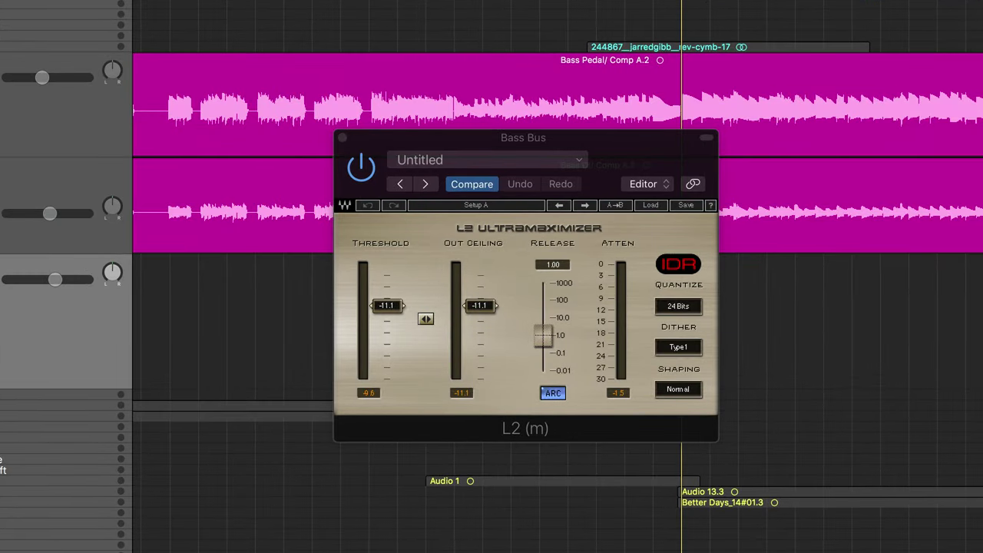
pyautogui.press('space')
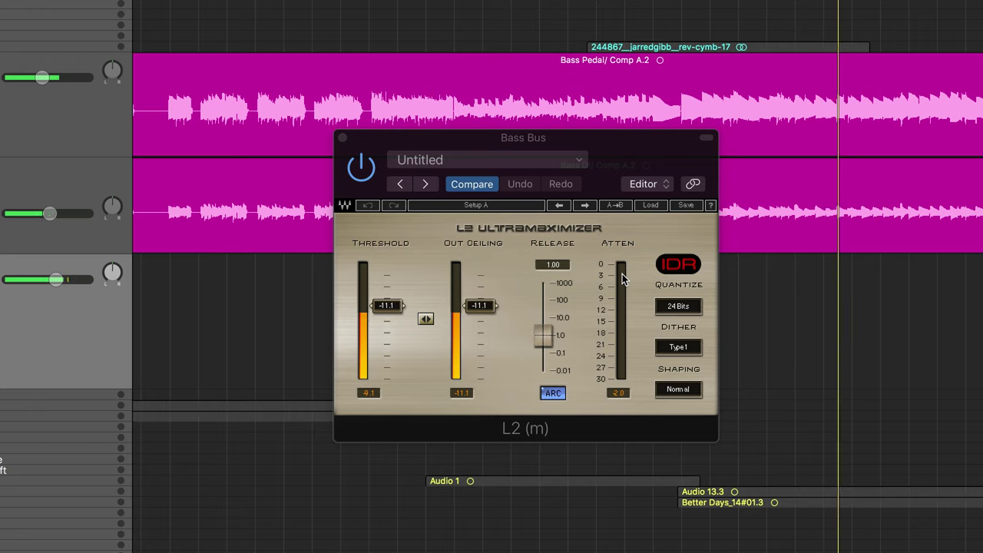
pyautogui.press('space')
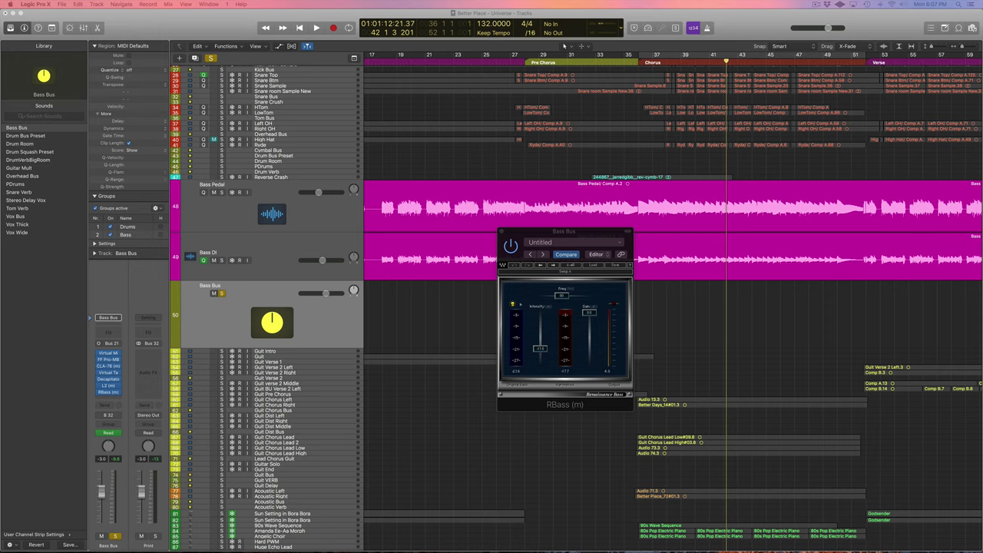
# Close the RBass plug-in window
pyautogui.click(500, 231)
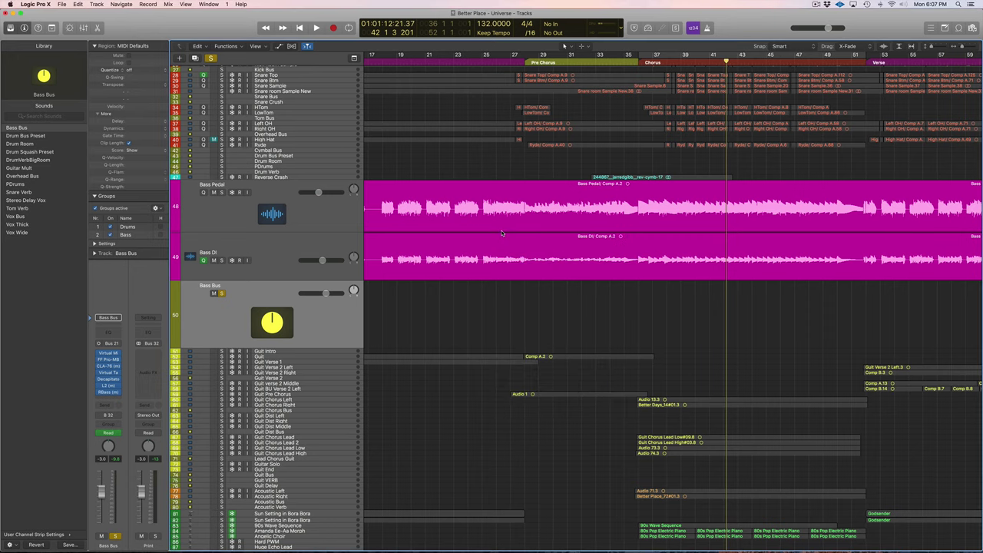